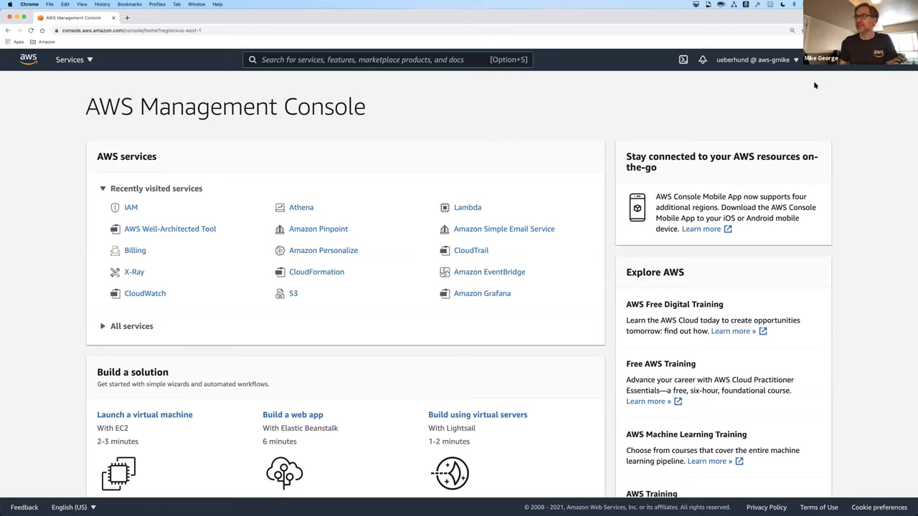
# - Go from the account menu to the Billing Dashboard, then to the Budgets page
pyautogui.click(790, 61)
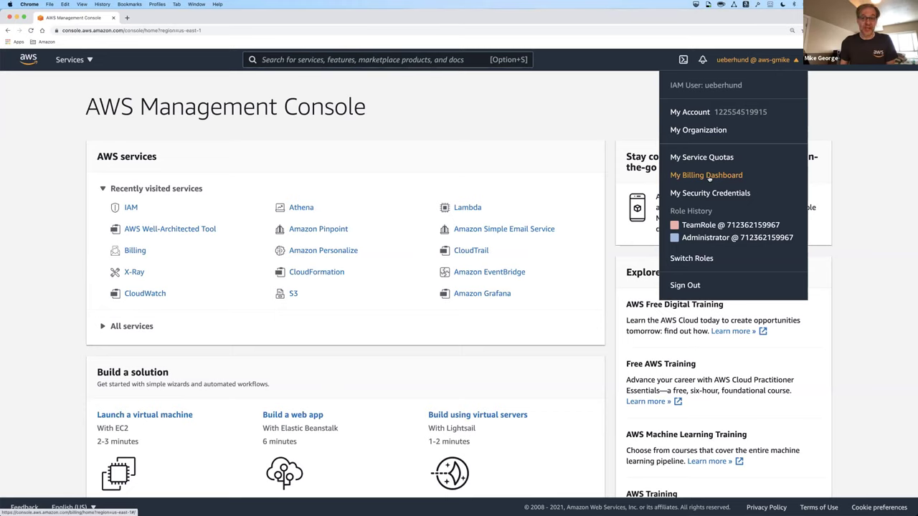
pyautogui.click(710, 176)
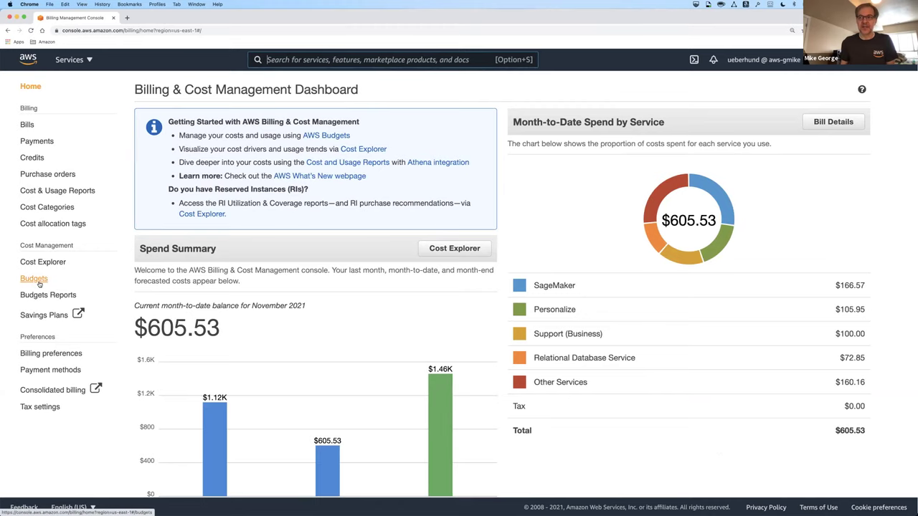
pyautogui.click(36, 280)
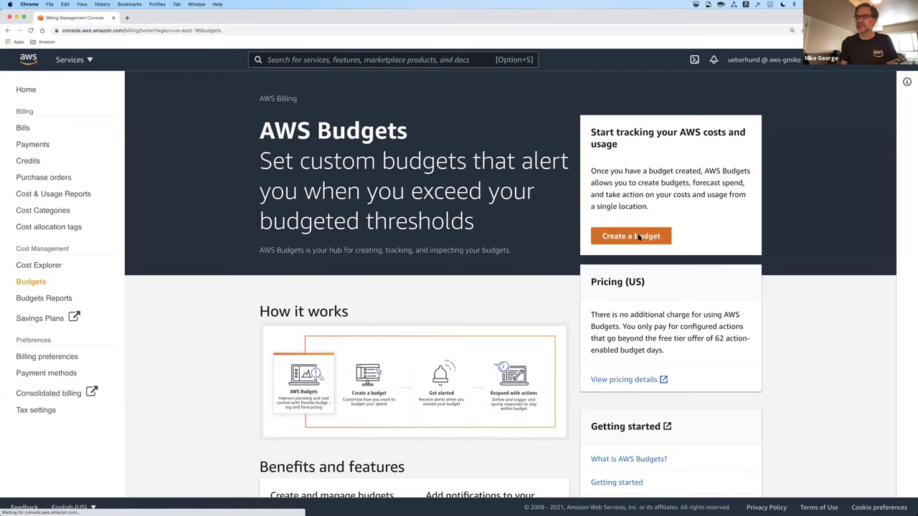
# - Begin a new budget, keeping the Cost budget - Recommended type
pyautogui.click(631, 236)
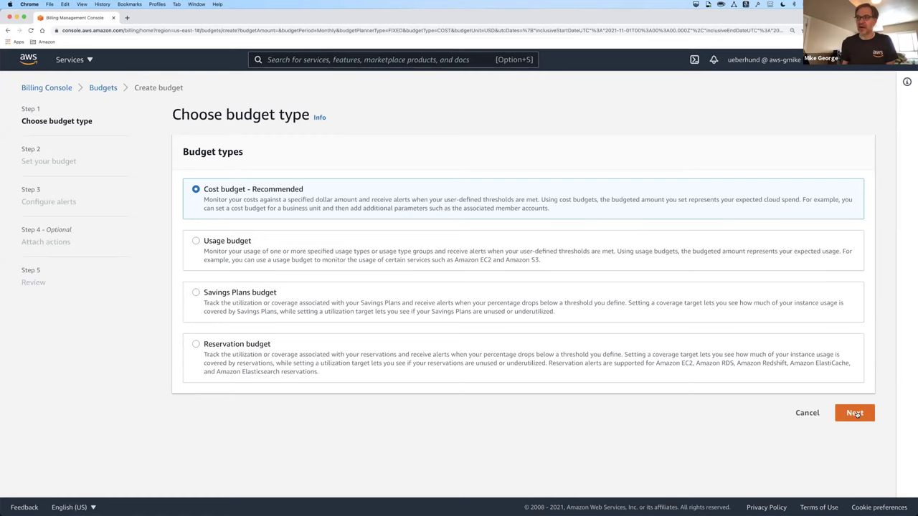
# - Advance to the budget-setting step and confirm the Period stays Monthly
pyautogui.click(854, 413)
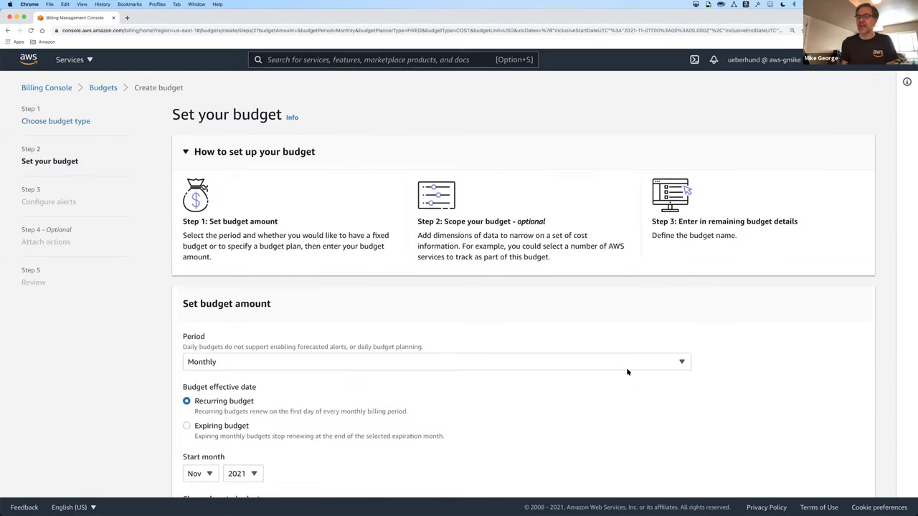
pyautogui.scroll(-5, 607, 359)
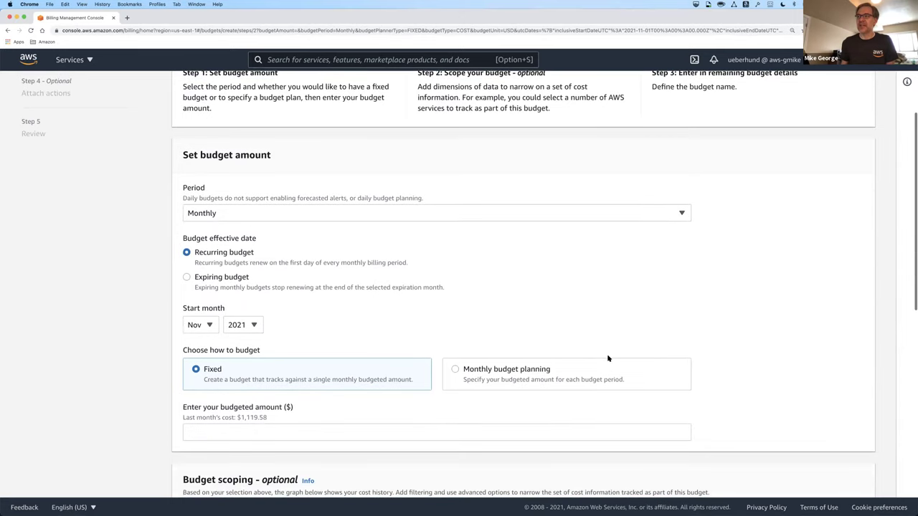
pyautogui.scroll(4, 608, 358)
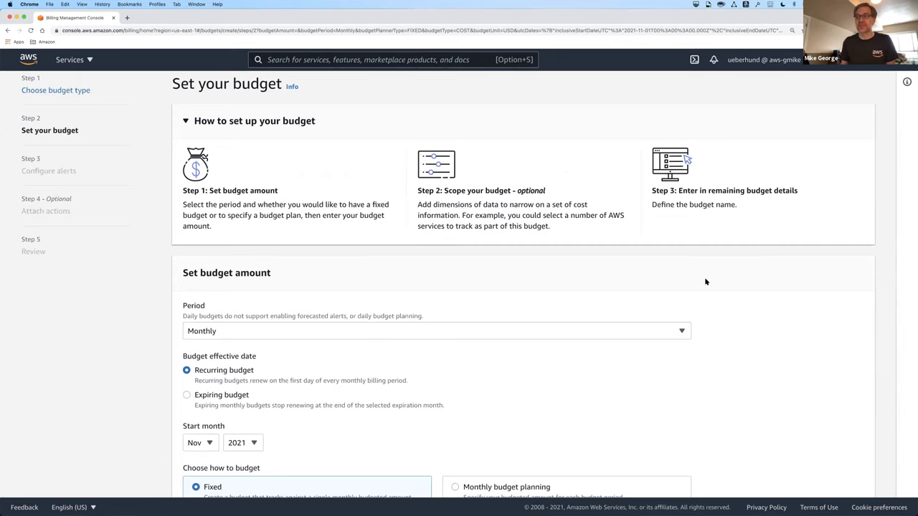
pyautogui.scroll(-3, 704, 281)
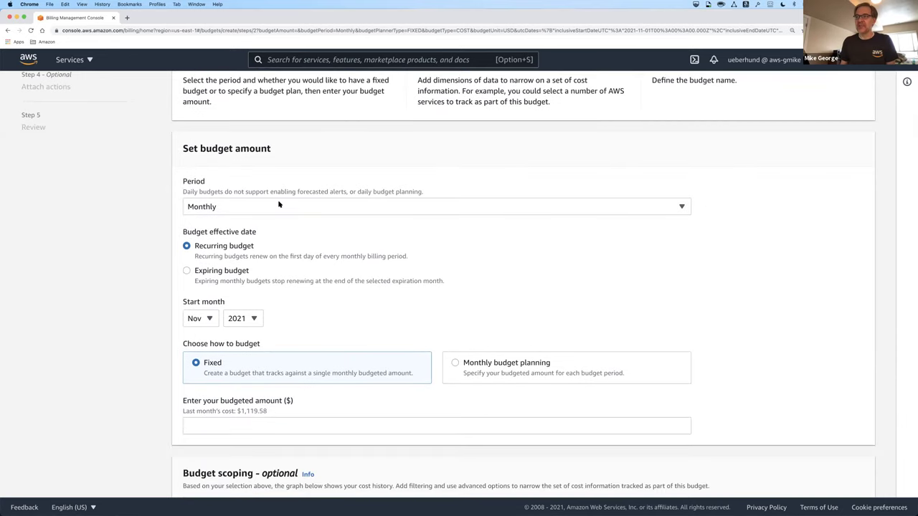
pyautogui.click(322, 206)
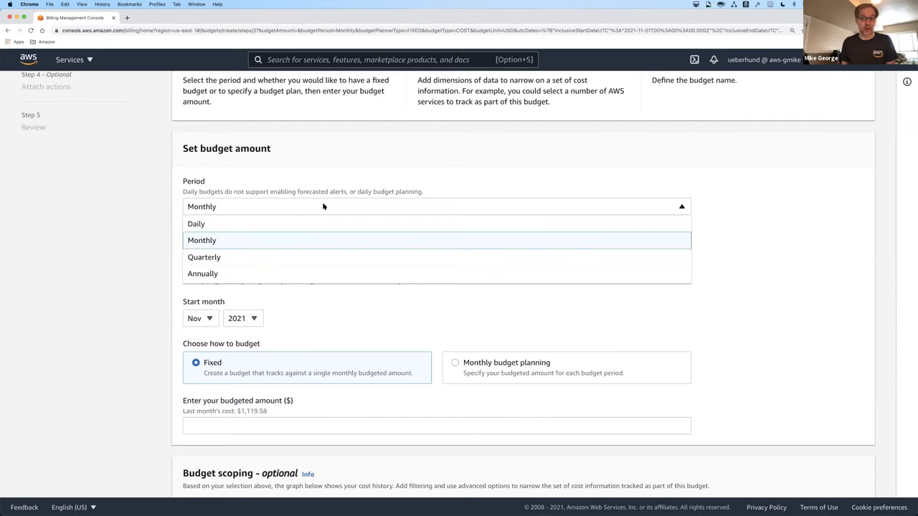
pyautogui.click(386, 170)
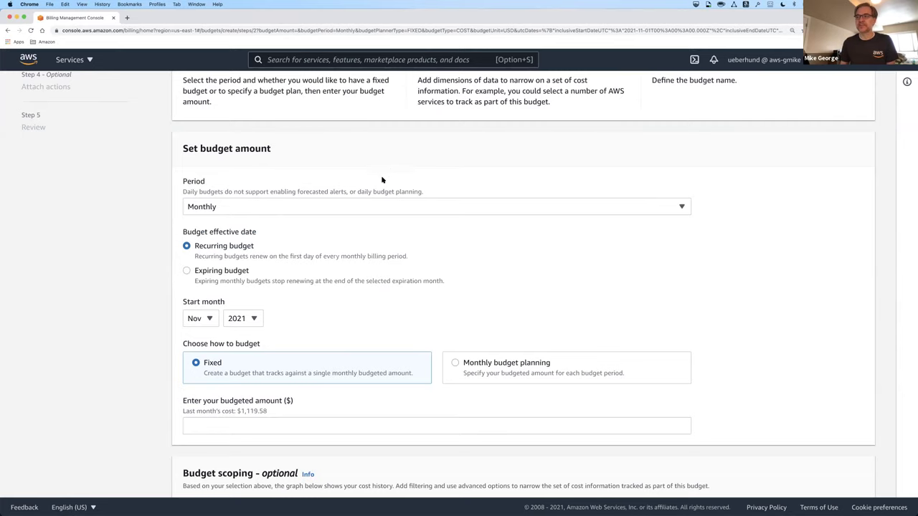
pyautogui.scroll(-2, 381, 179)
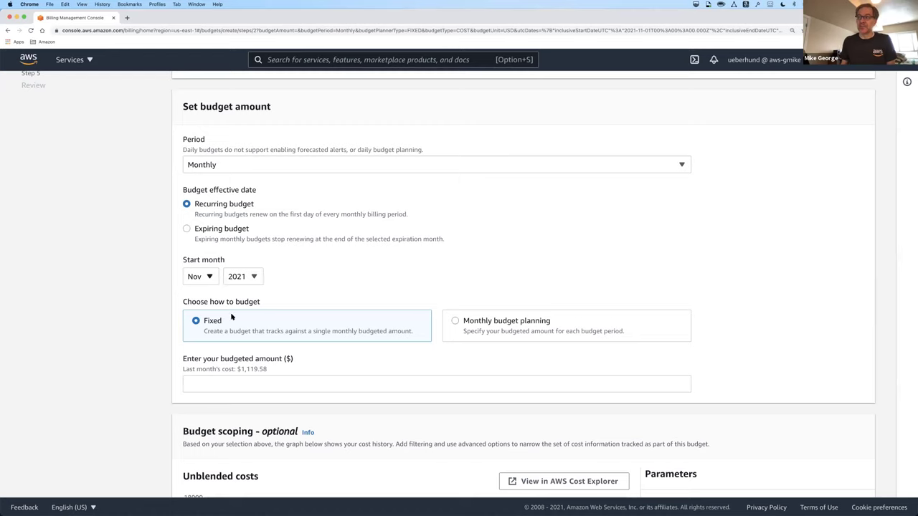
# - Choose a Fixed budgeting method with a budgeted amount of 1000
pyautogui.click(476, 330)
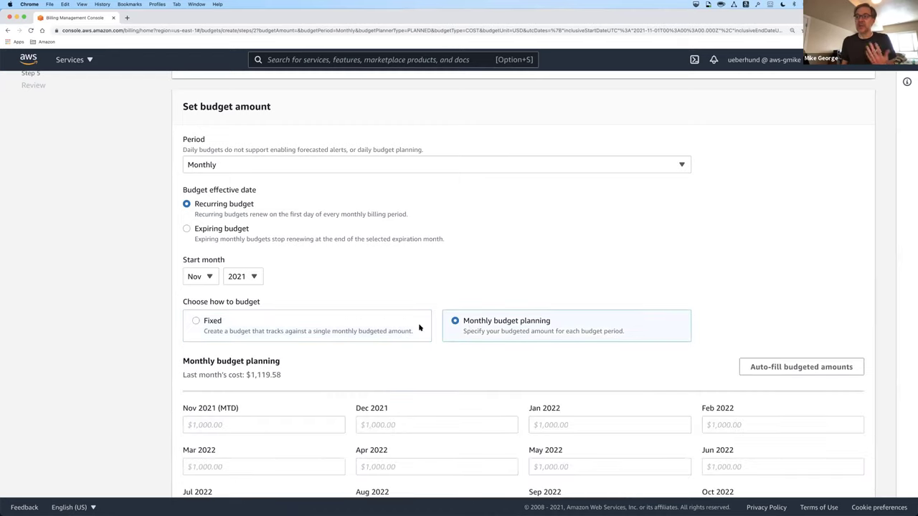
pyautogui.click(298, 329)
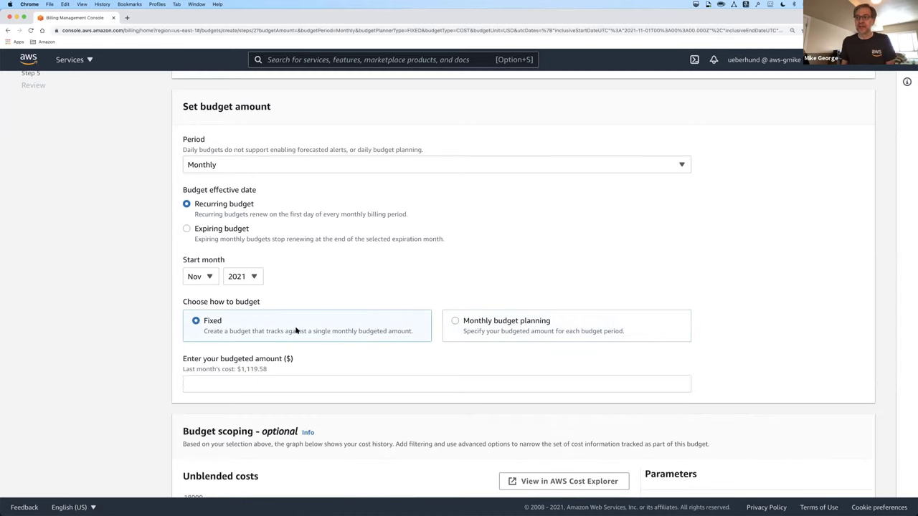
pyautogui.click(287, 386)
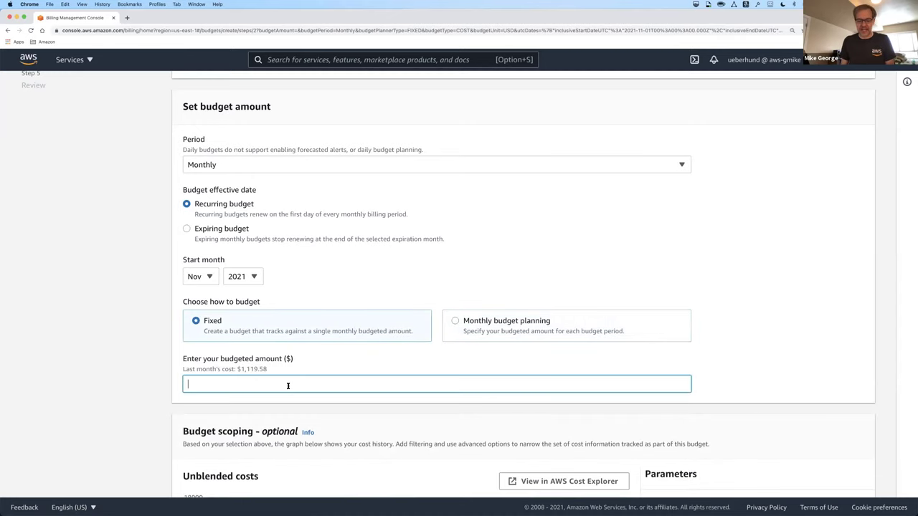
pyautogui.write('1000')
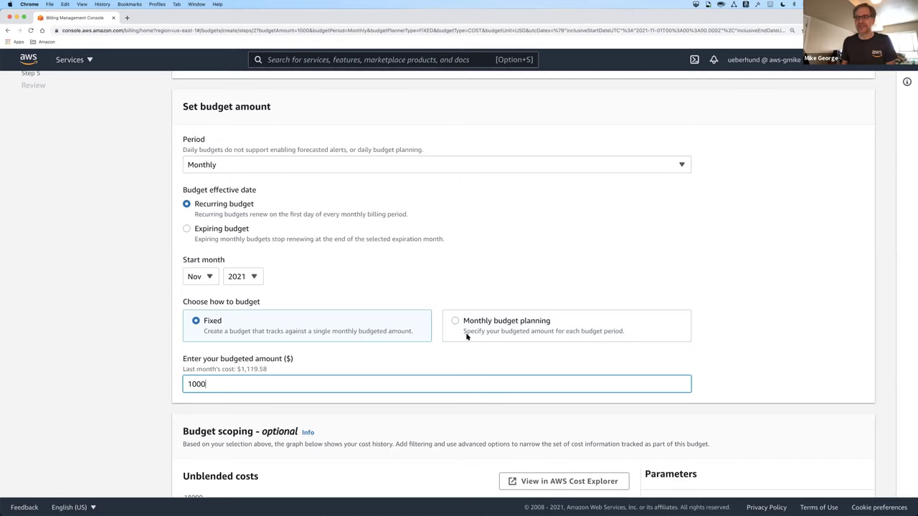
# - Name the budget 'my-budget' and continue to the Configure alerts step
pyautogui.scroll(-1, 552, 330)
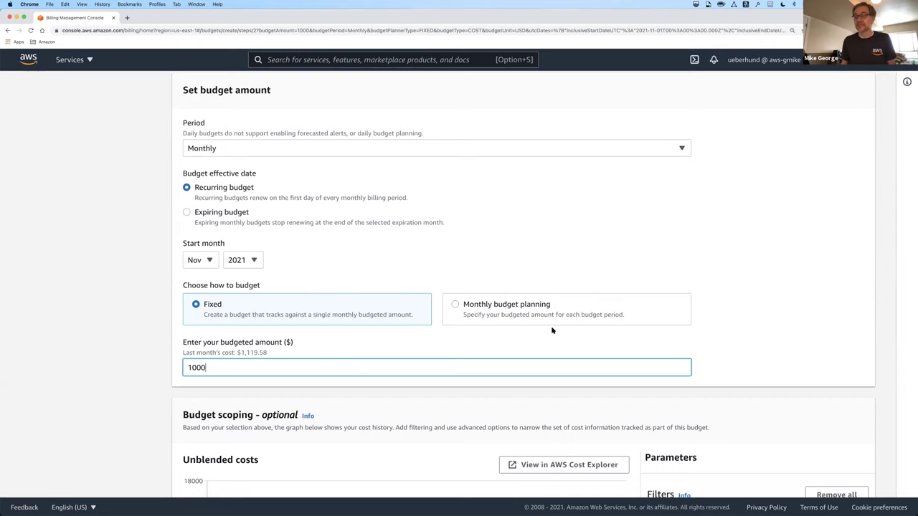
pyautogui.scroll(-5, 547, 328)
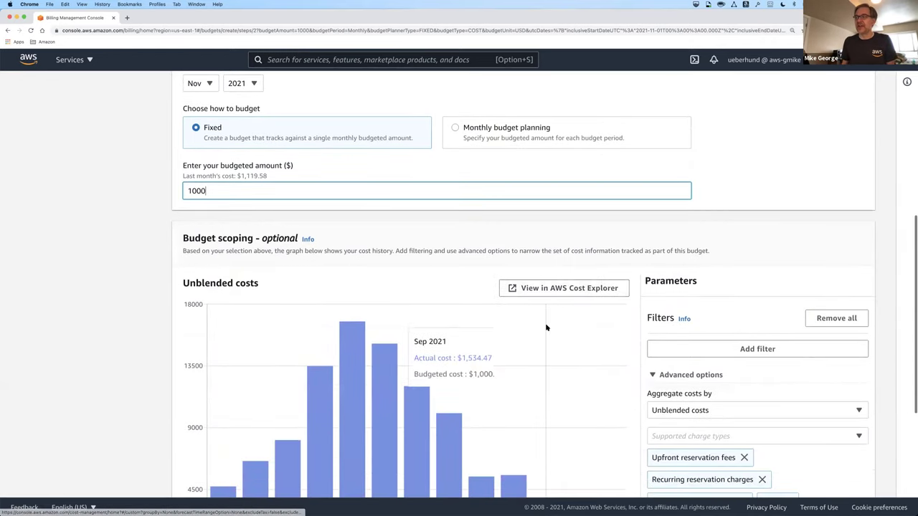
pyautogui.scroll(-3, 548, 326)
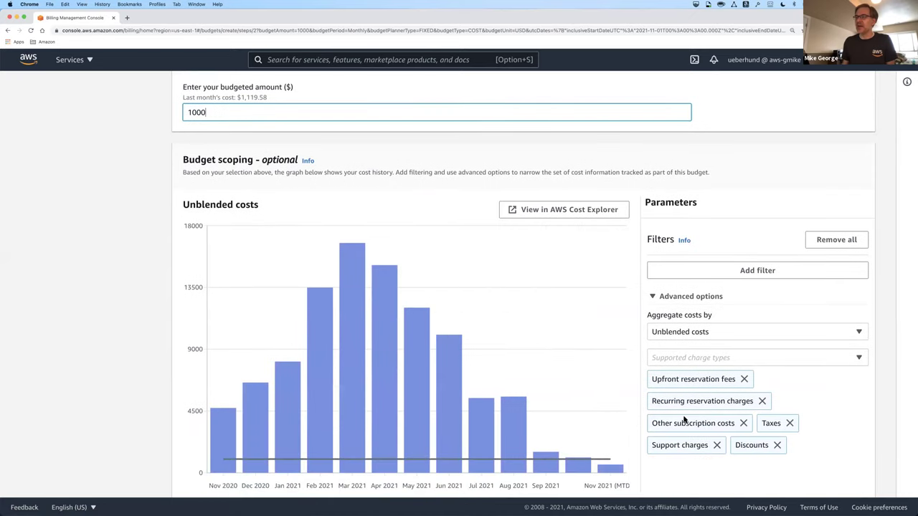
pyautogui.scroll(-2, 684, 420)
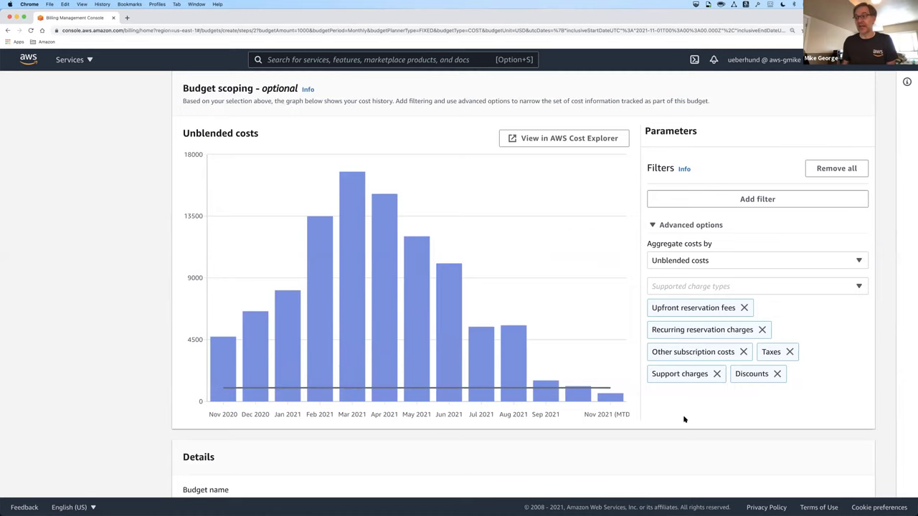
pyautogui.scroll(-3, 684, 420)
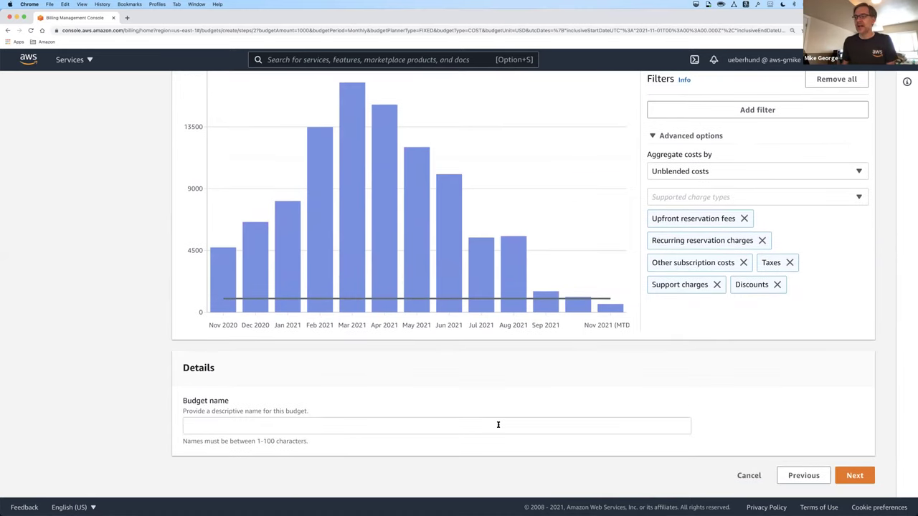
pyautogui.click(497, 425)
pyautogui.write('my-budget')
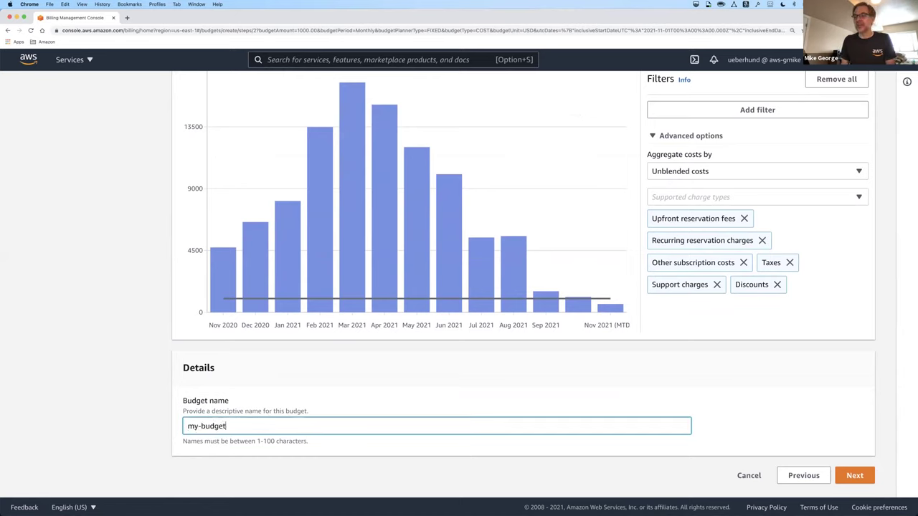
pyautogui.click(855, 476)
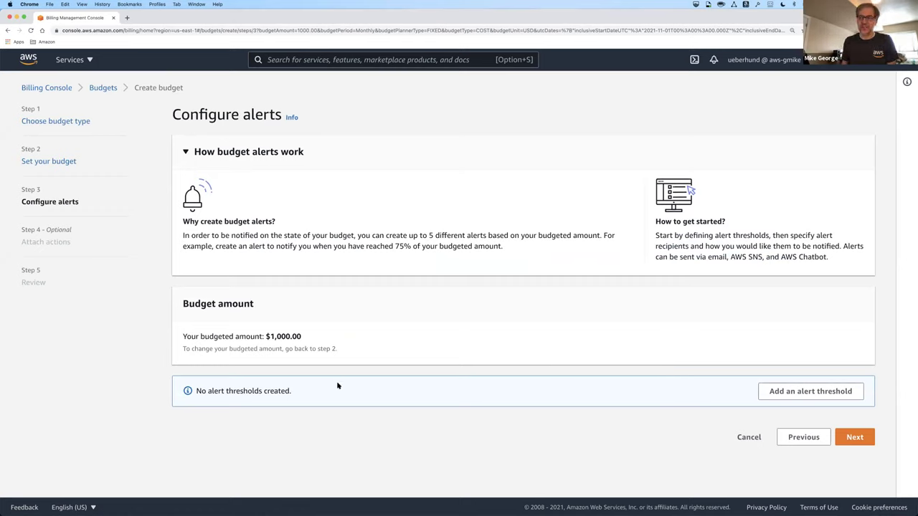
# - Add Alert #1 to the budget, leaving its threshold blank
pyautogui.moveTo(194, 391); pyautogui.dragTo(296, 395)
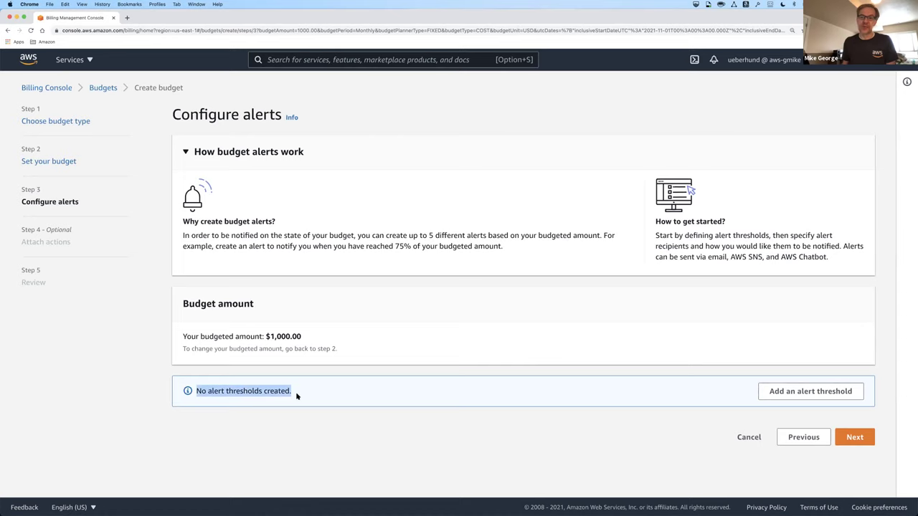
pyautogui.click(298, 396)
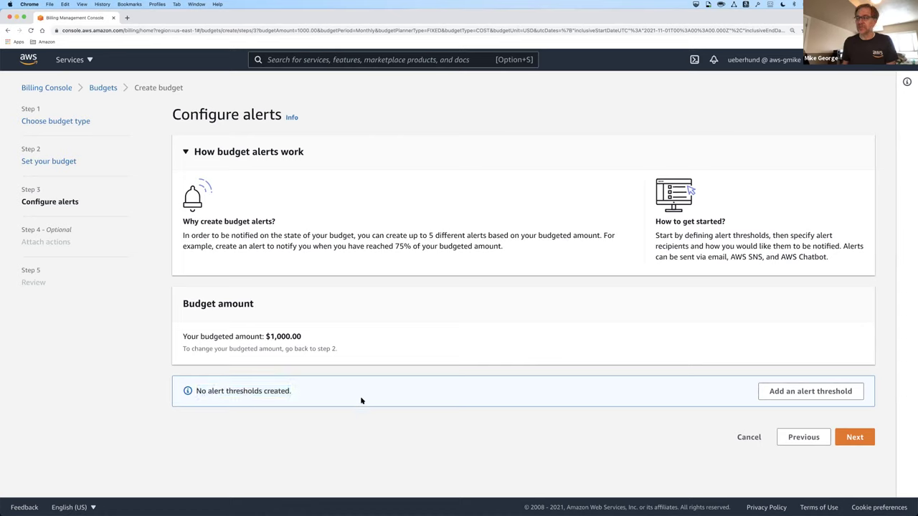
pyautogui.click(814, 393)
pyautogui.scroll(-3, 758, 377)
pyautogui.scroll(-3, 740, 374)
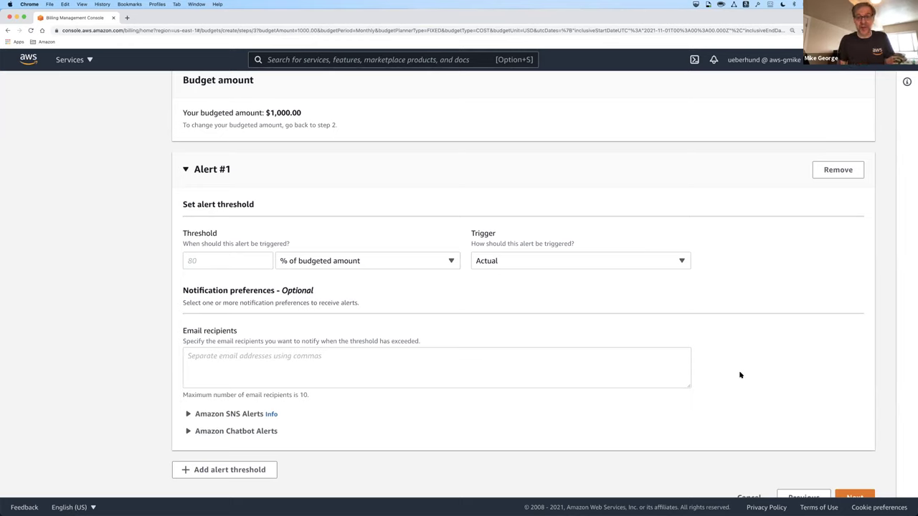
# - Give Alert #1 a 50% threshold and the recipient's e-mail address
pyautogui.click(220, 260)
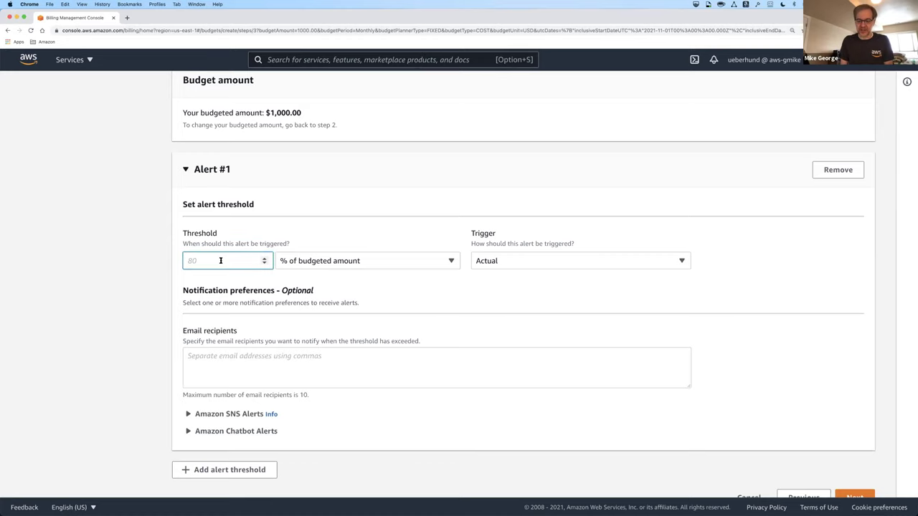
pyautogui.write('50')
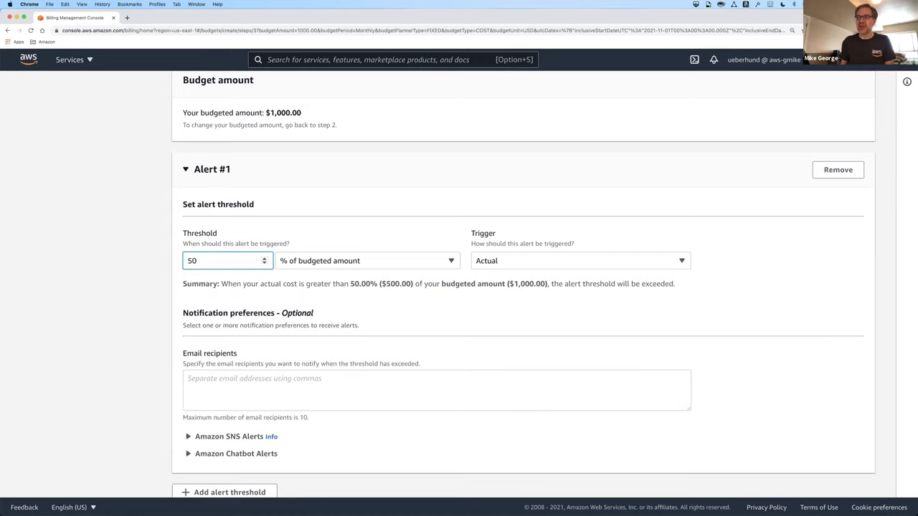
pyautogui.scroll(-2, 417, 278)
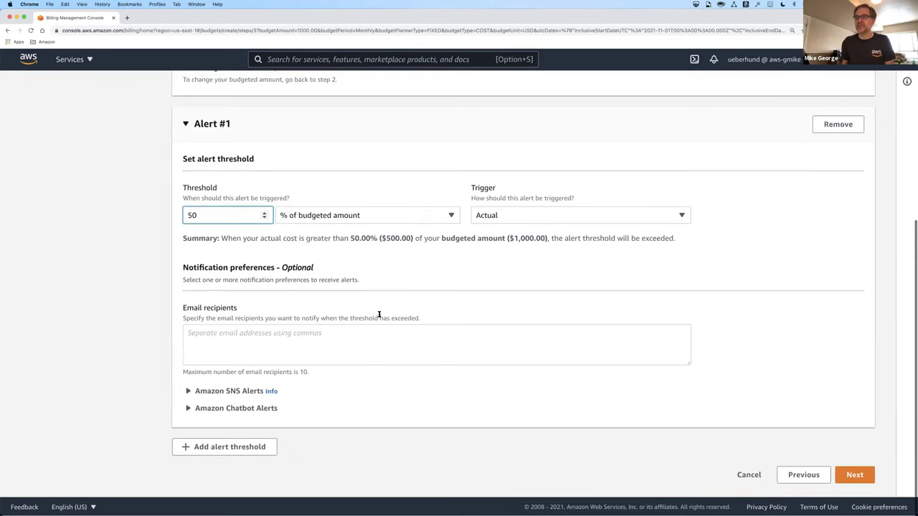
pyautogui.click(345, 335)
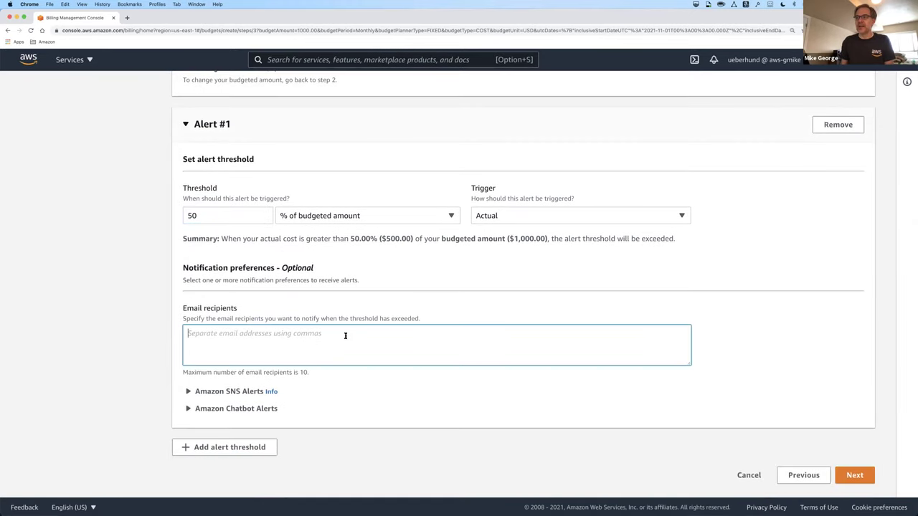
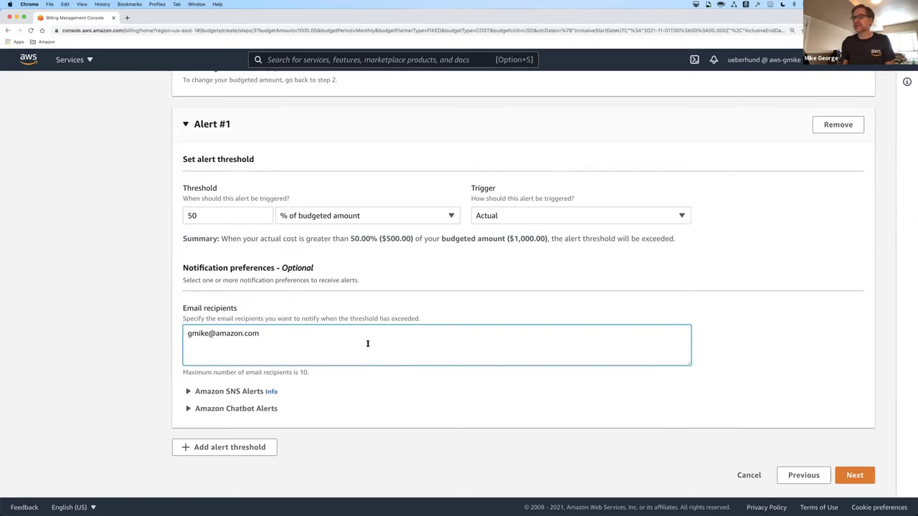
# - Add Alert #2 at 75% with the same e-mail recipient
pyautogui.click(247, 448)
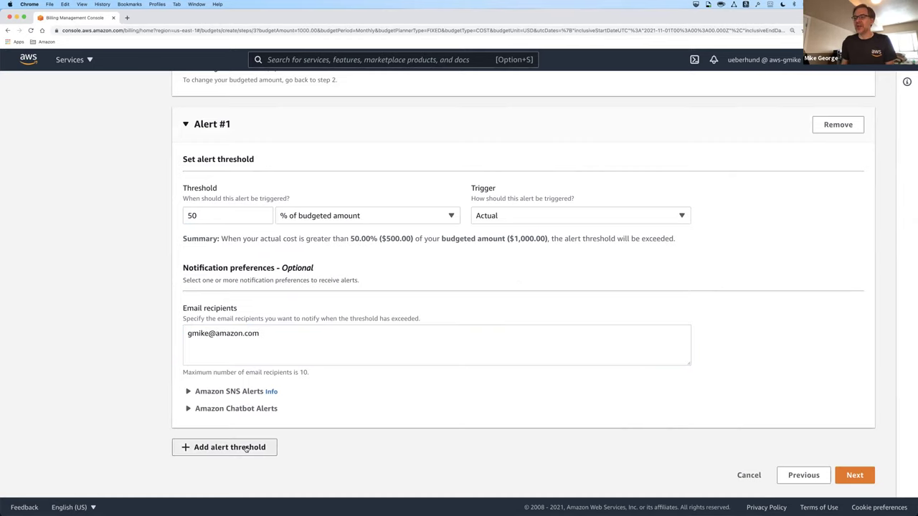
pyautogui.scroll(-3, 296, 398)
pyautogui.click(236, 320)
pyautogui.write('75')
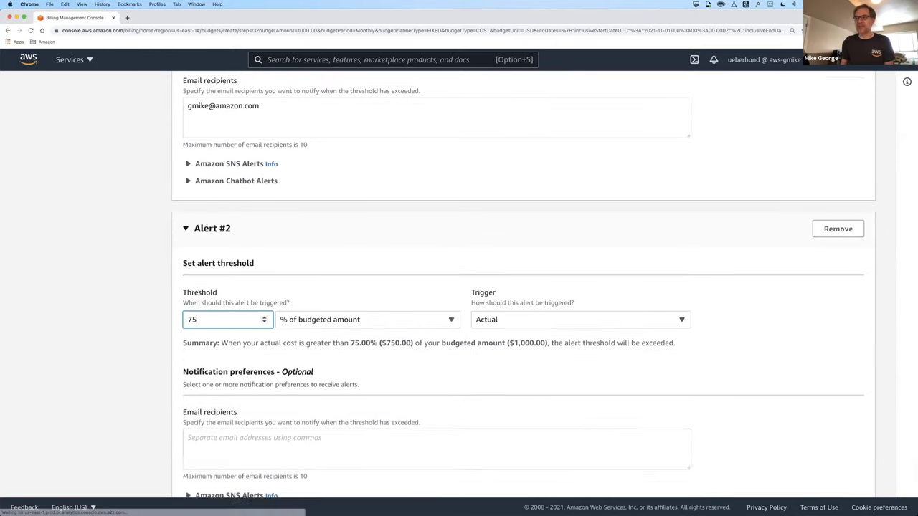
pyautogui.scroll(1, 240, 327)
pyautogui.scroll(-4, 238, 354)
pyautogui.click(242, 333)
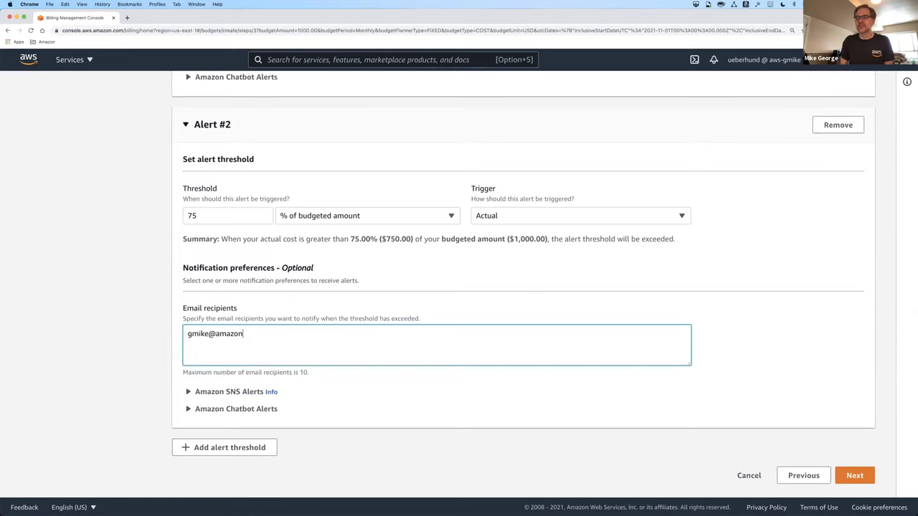
# - Add Alert #3 at 100% with the same e-mail recipient, fixing a typo
pyautogui.click(237, 450)
pyautogui.scroll(-5, 256, 436)
pyautogui.click(239, 327)
pyautogui.write('100')
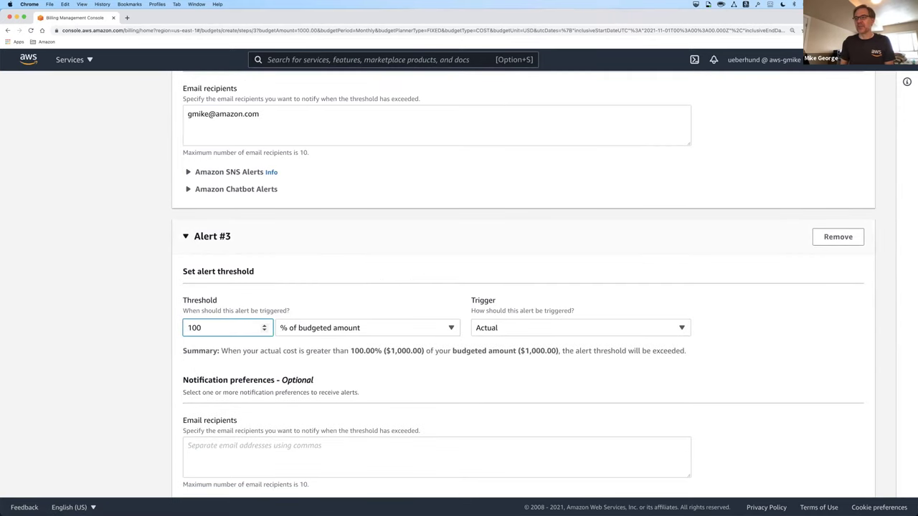
pyautogui.scroll(-2, 236, 350)
pyautogui.click(225, 390)
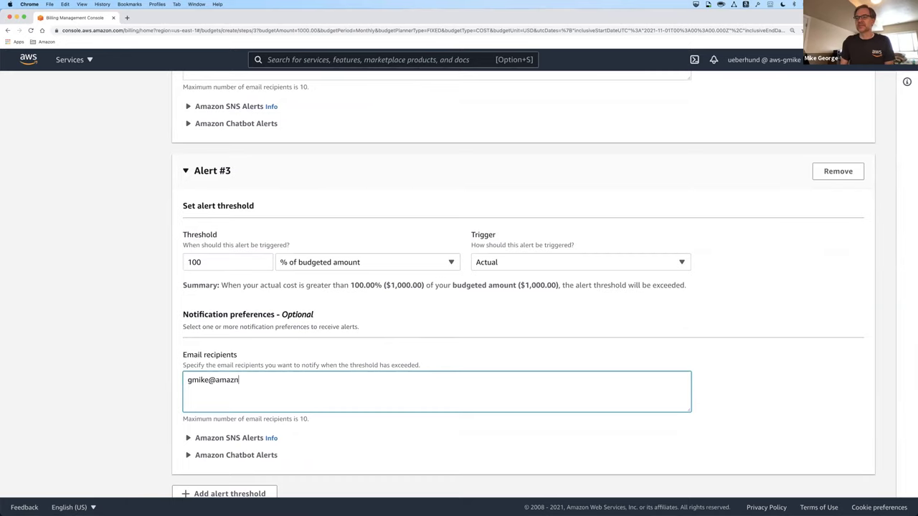
pyautogui.scroll(-2, 318, 387)
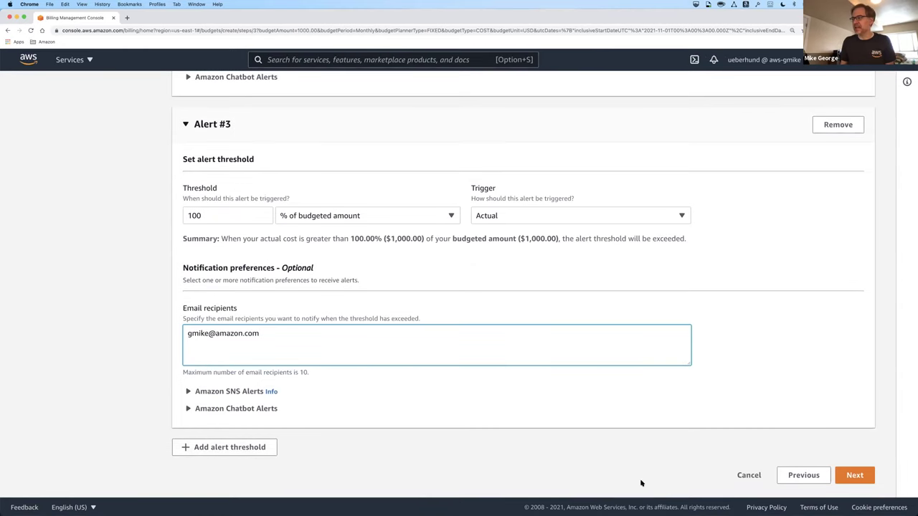
# - Continue to Attach actions and review Alerts #1–#3, attaching no actions
pyautogui.click(855, 475)
pyautogui.scroll(-2, 684, 385)
pyautogui.scroll(2, 684, 386)
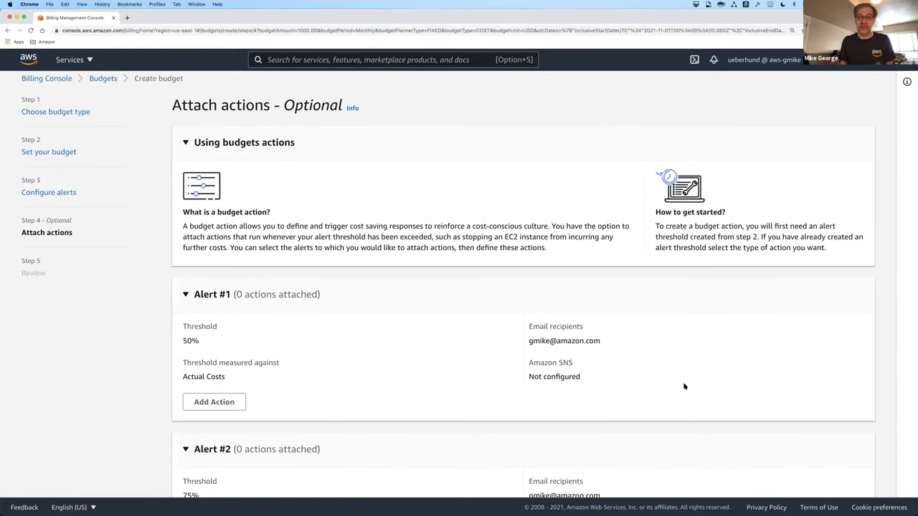
pyautogui.scroll(-3, 629, 373)
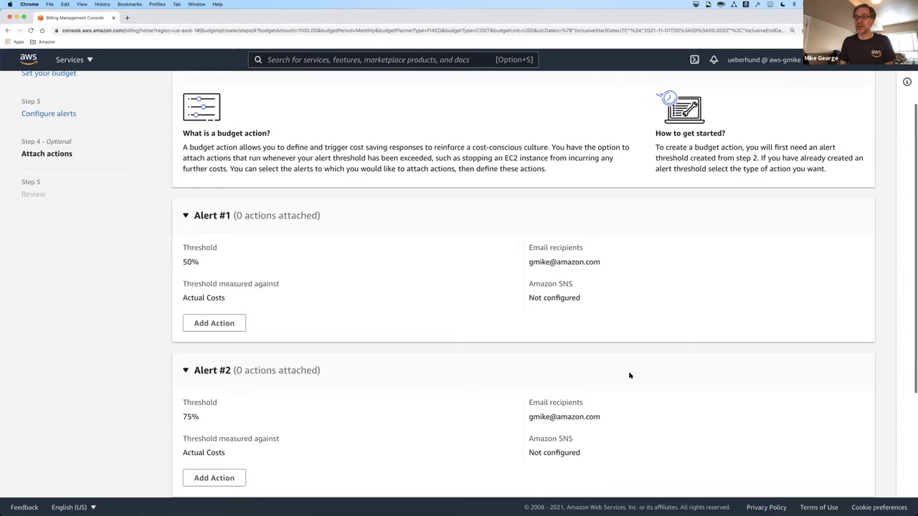
pyautogui.scroll(-4, 574, 309)
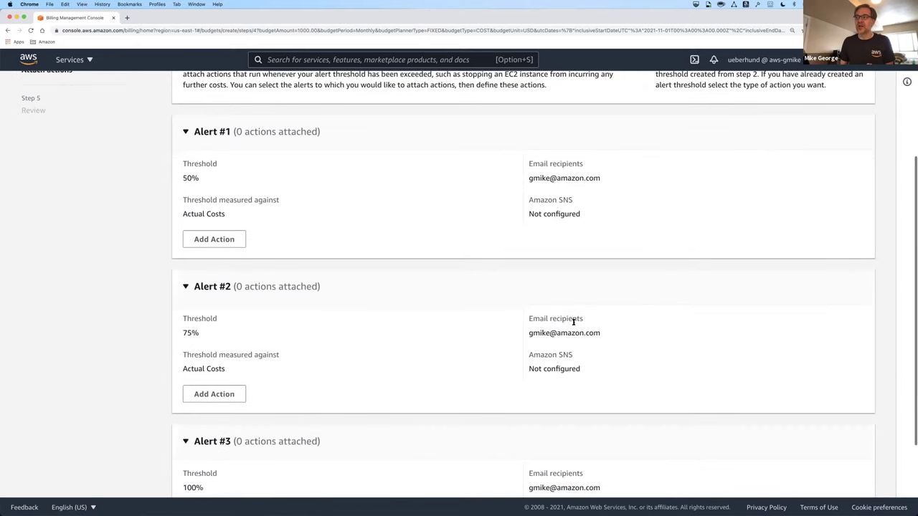
pyautogui.scroll(-3, 574, 324)
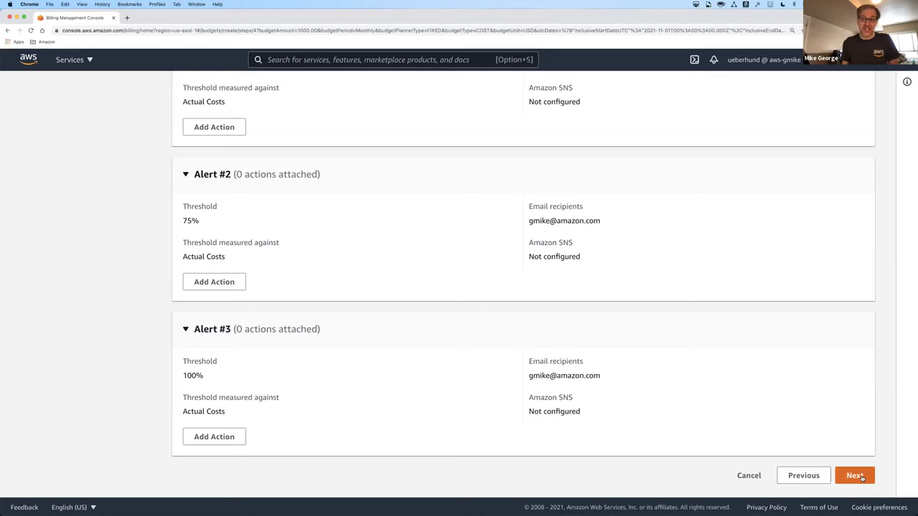
# - Review the my-budget settings and create the budget
pyautogui.click(854, 475)
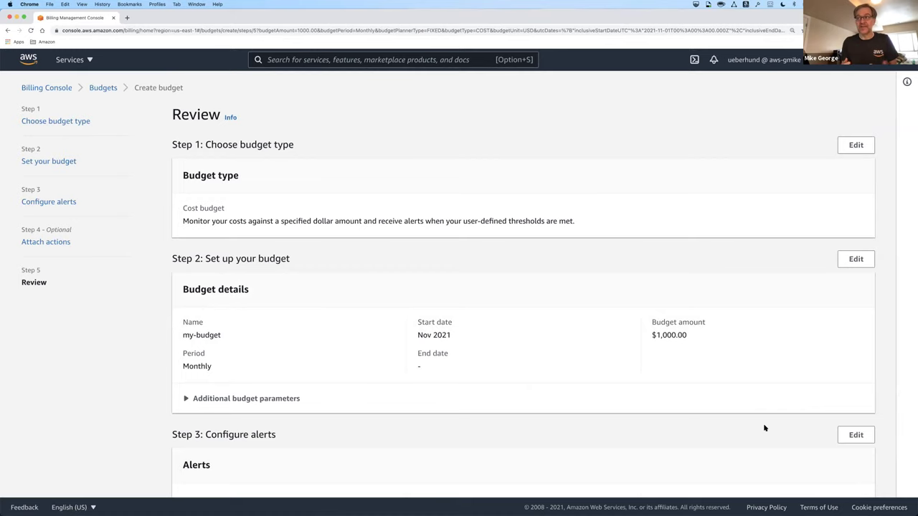
pyautogui.scroll(-3, 764, 428)
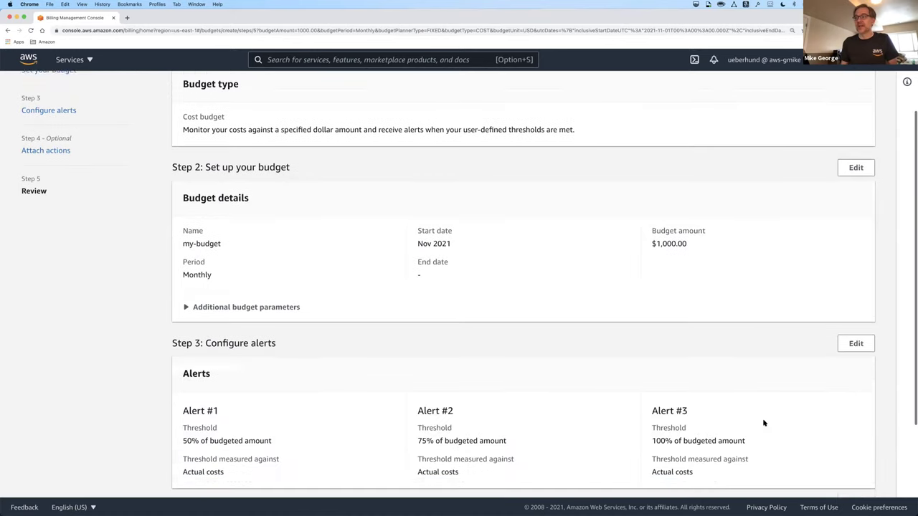
pyautogui.scroll(-3, 765, 424)
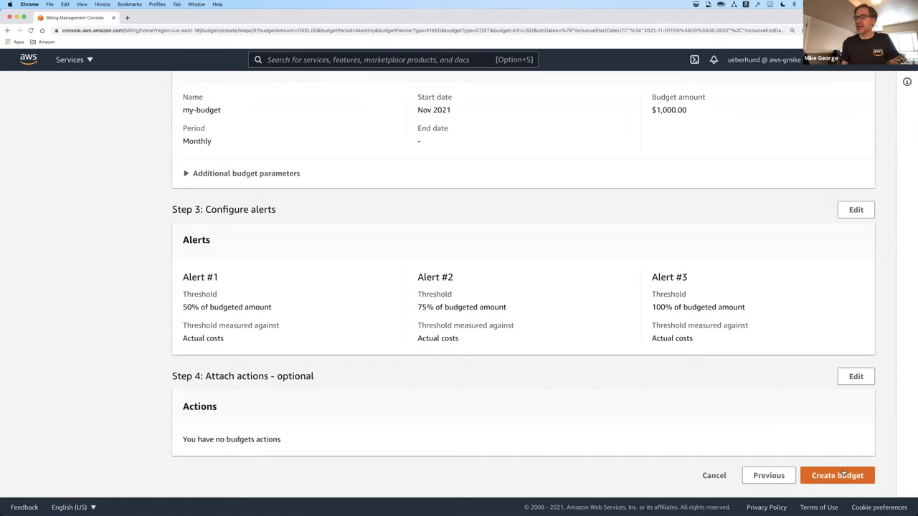
pyautogui.click(843, 475)
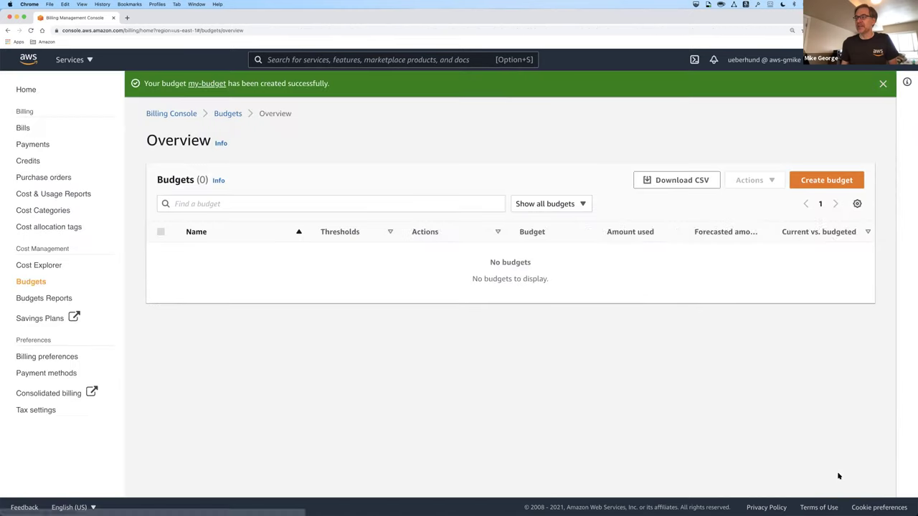